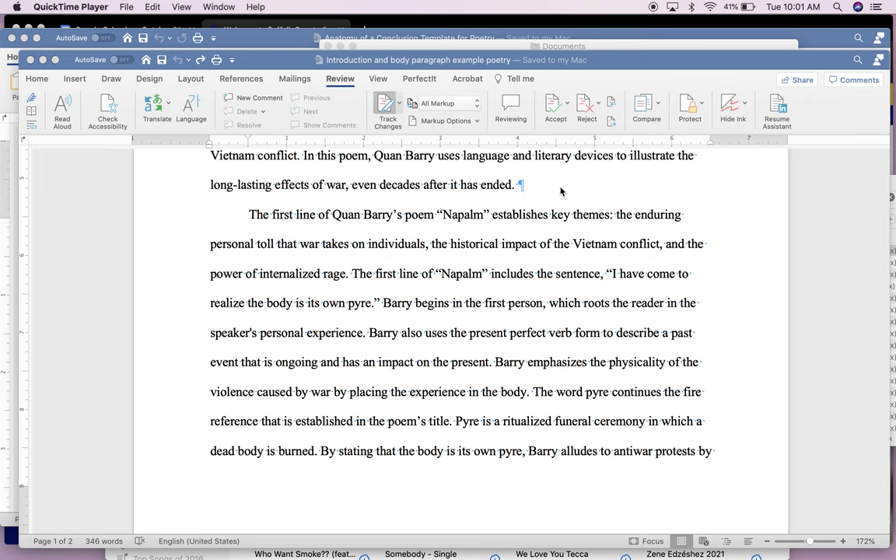
# Select the opening sentence of the first body paragraph to review it
pyautogui.scroll(-1, 541, 236)
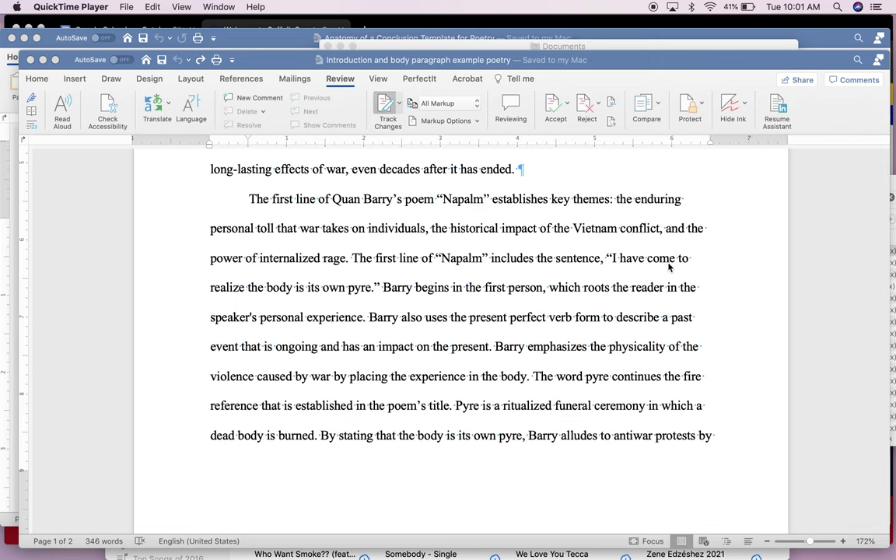
pyautogui.scroll(2, 669, 267)
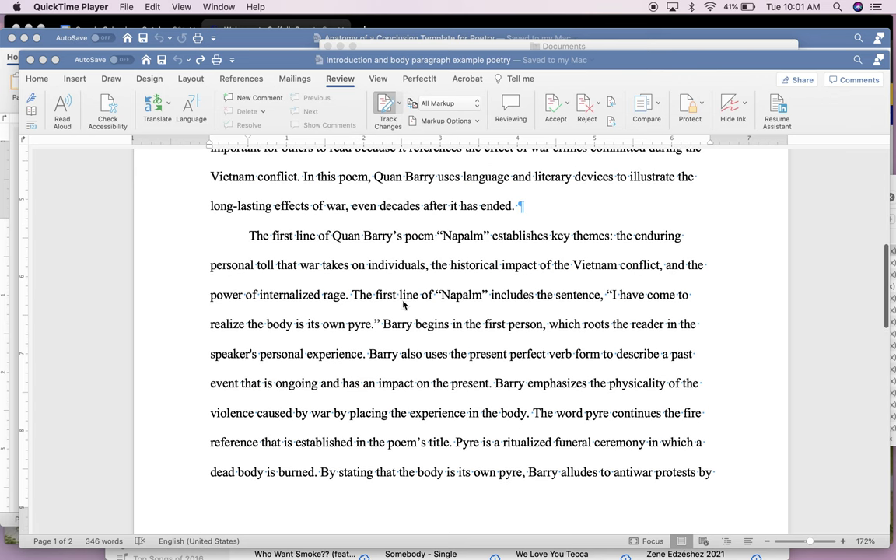
pyautogui.click(250, 241)
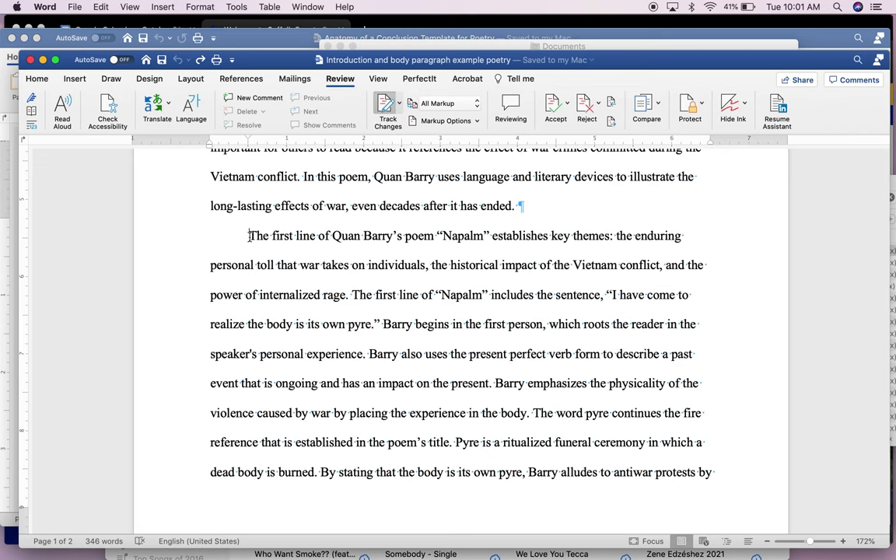
pyautogui.moveTo(249, 236); pyautogui.dragTo(349, 295)
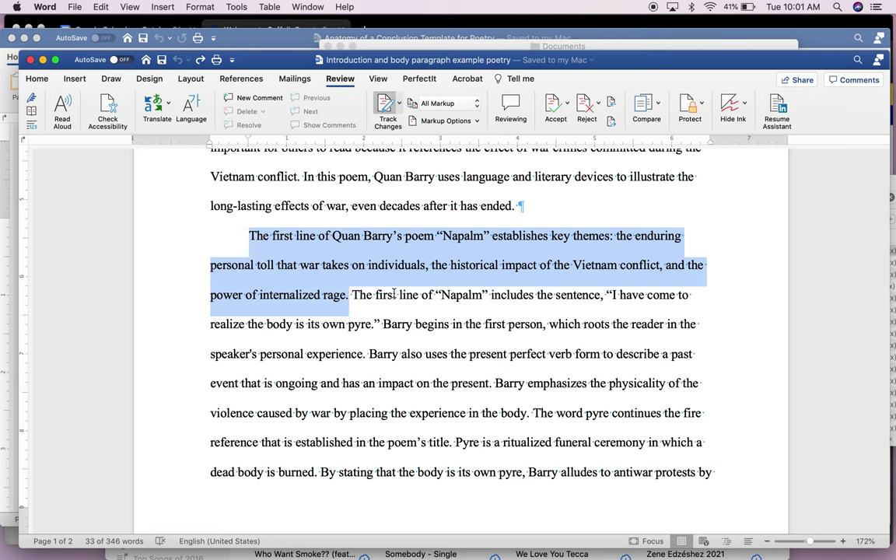
pyautogui.click(436, 178)
pyautogui.scroll(1, 436, 179)
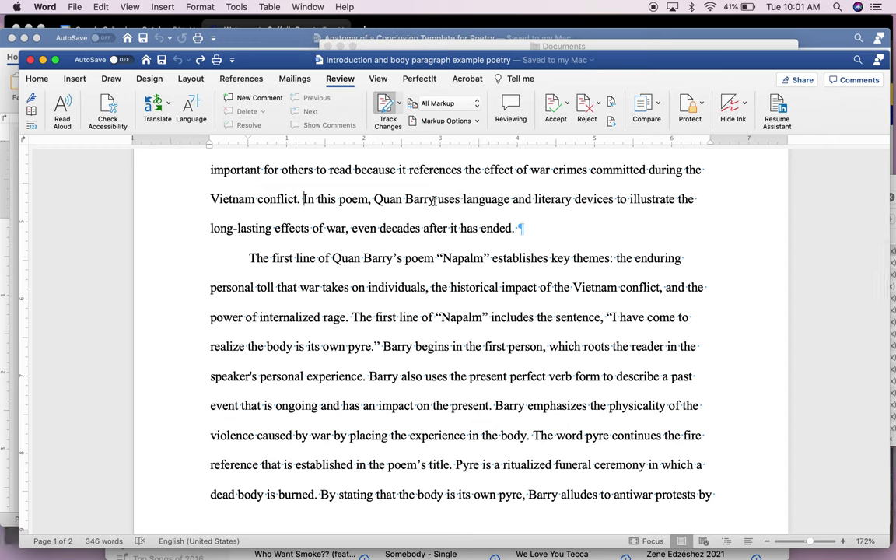
# Move 'uses language and literary devices to' after 'ended.' and change 'illustrate' to 'illustrates'
pyautogui.moveTo(440, 200); pyautogui.dragTo(630, 208)
pyautogui.press('super+c')
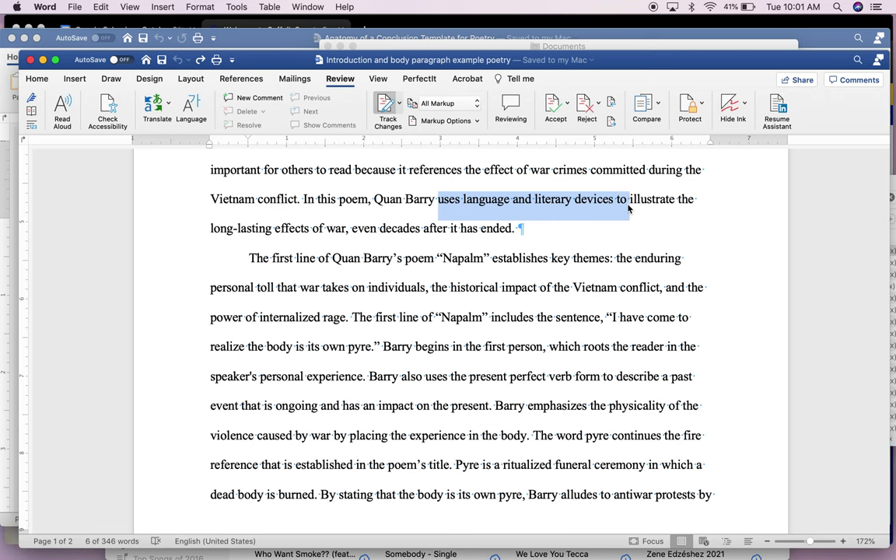
pyautogui.press('BackSpace')
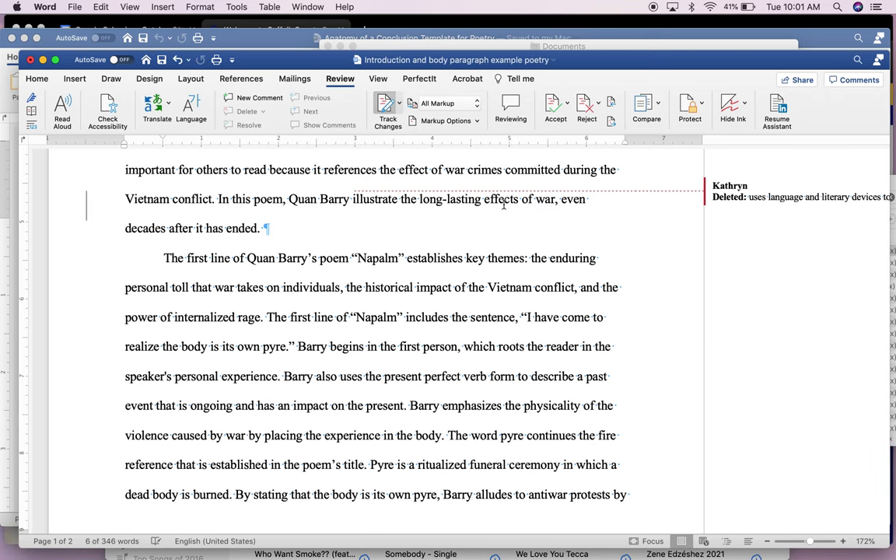
pyautogui.click(401, 199)
pyautogui.write('s')
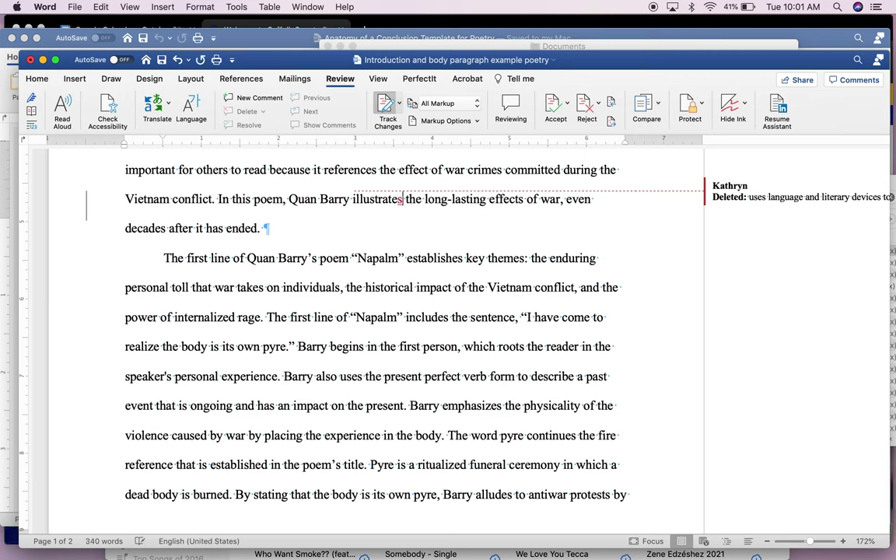
pyautogui.click(287, 227)
pyautogui.press('super+v')
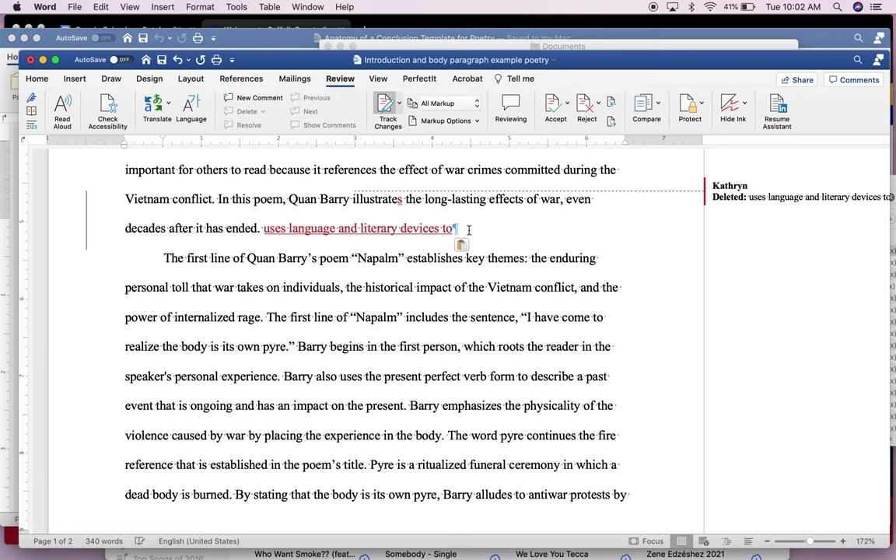
pyautogui.scroll(-2, 465, 230)
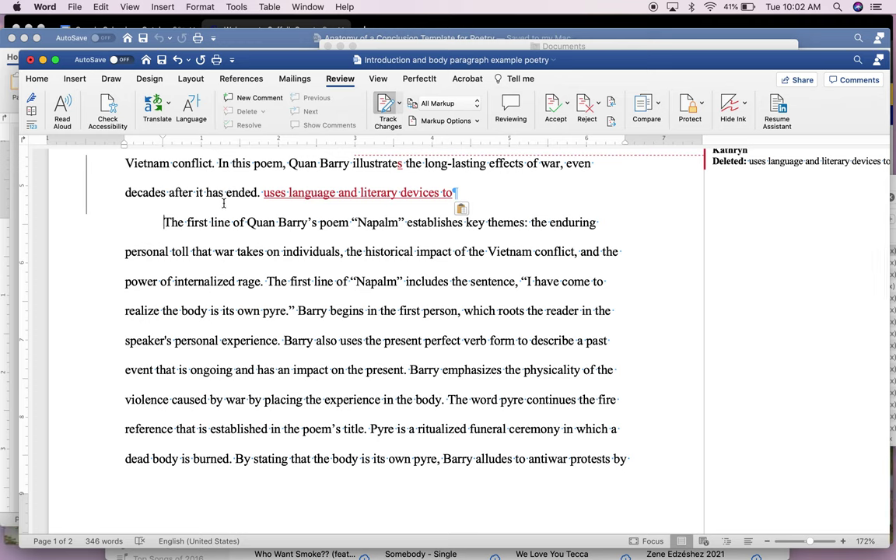
# Paste the body paragraph's first sentence, through 'internalized rage.', after 'ended.'
pyautogui.doubleClick(164, 222)
pyautogui.click(170, 222)
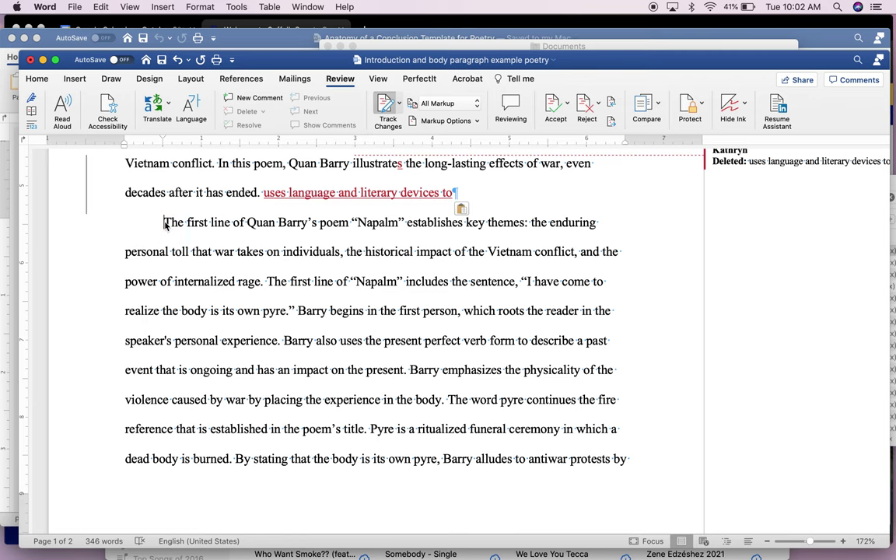
pyautogui.doubleClick(170, 222)
pyautogui.moveTo(190, 222); pyautogui.dragTo(265, 278)
pyautogui.press('super+c')
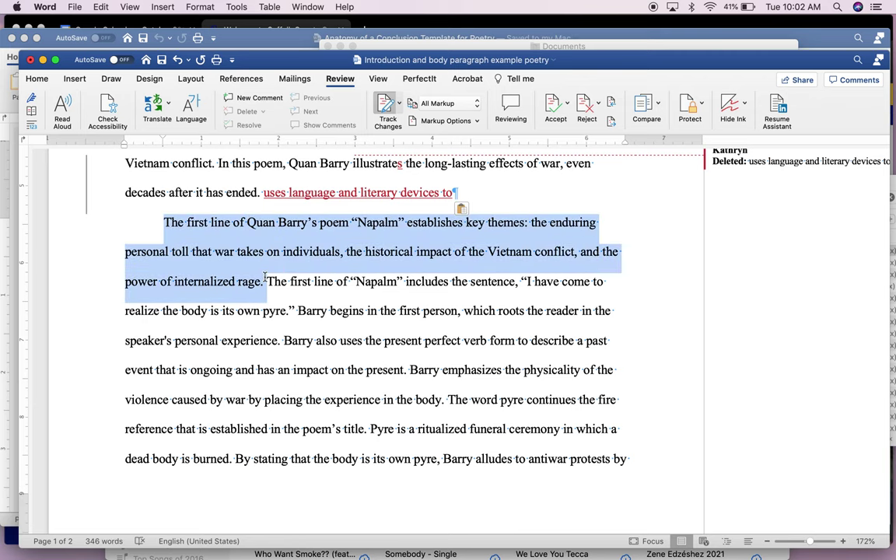
pyautogui.scroll(1, 245, 261)
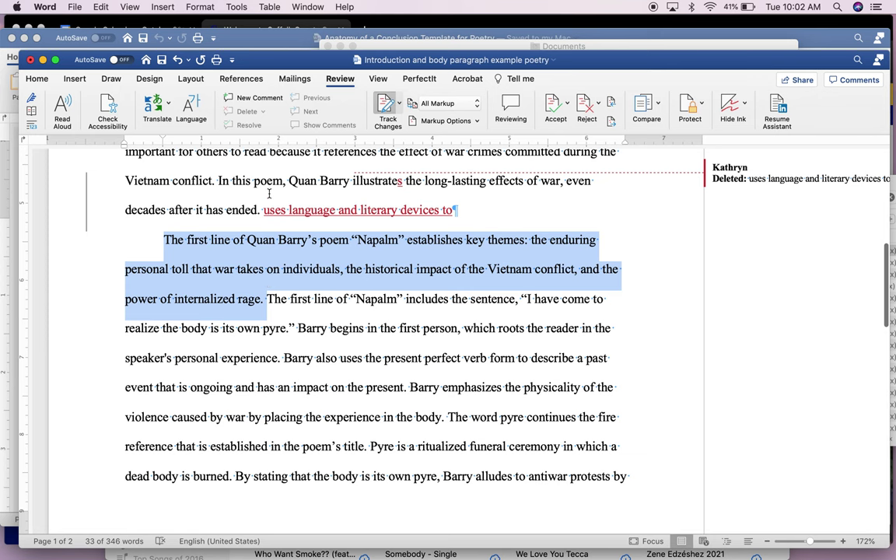
pyautogui.click(263, 210)
pyautogui.press('super+v')
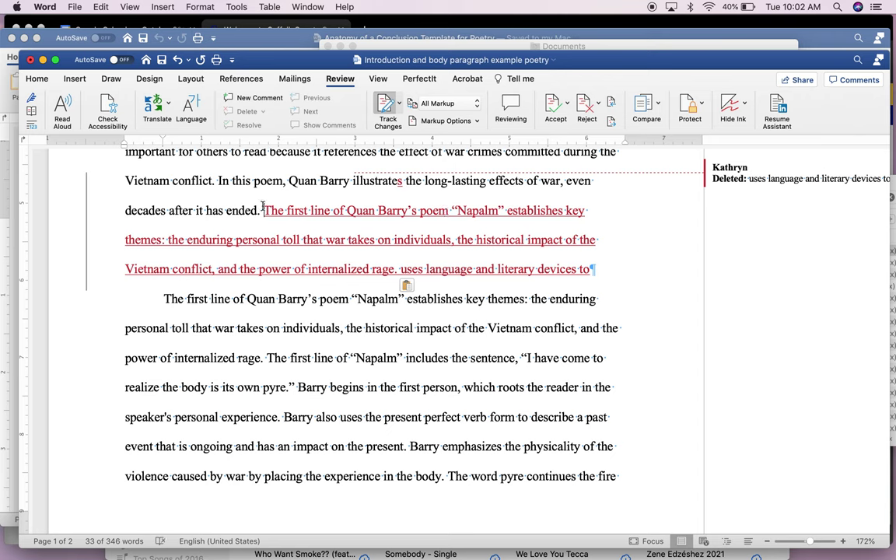
# Delete 'The first line of' and replace 'Barry's poem "Napalm"' with 'Barry' in the pasted sentence
pyautogui.moveTo(263, 210); pyautogui.dragTo(348, 208)
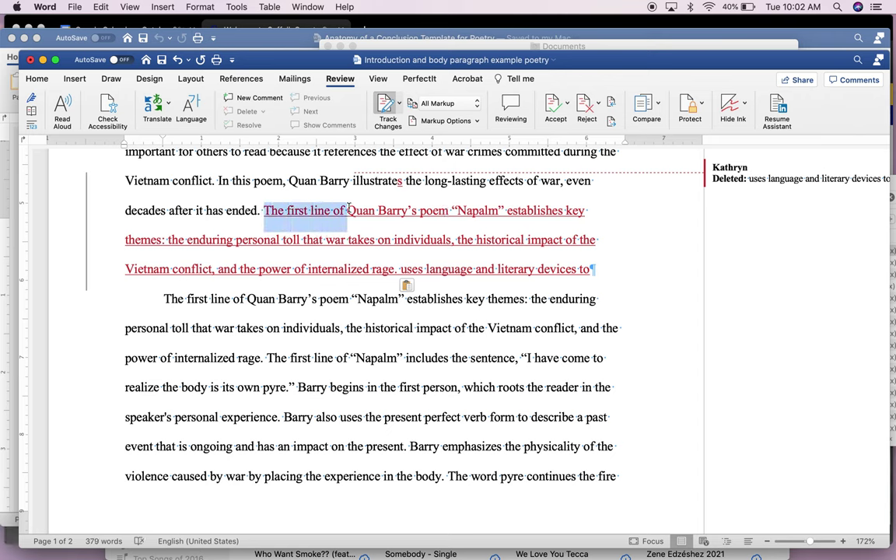
pyautogui.press('BackSpace')
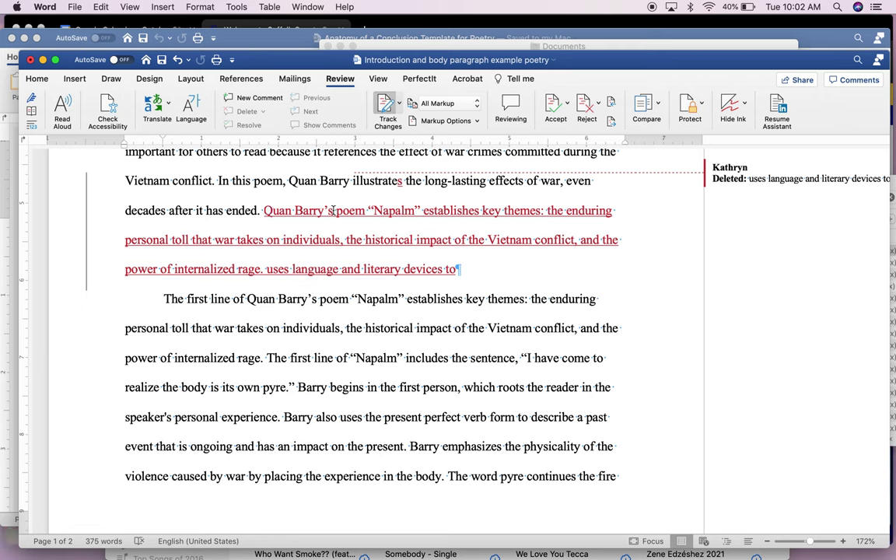
pyautogui.moveTo(325, 209); pyautogui.dragTo(424, 211)
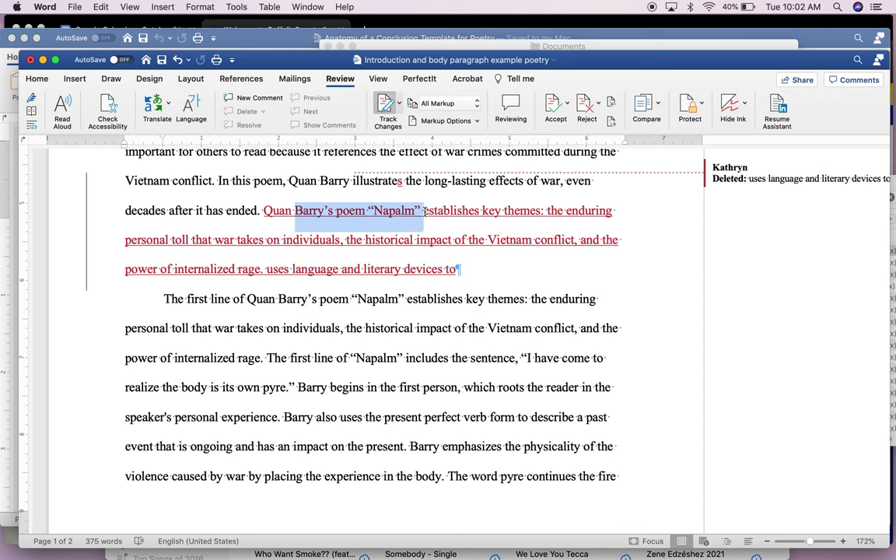
pyautogui.write('Barry use')
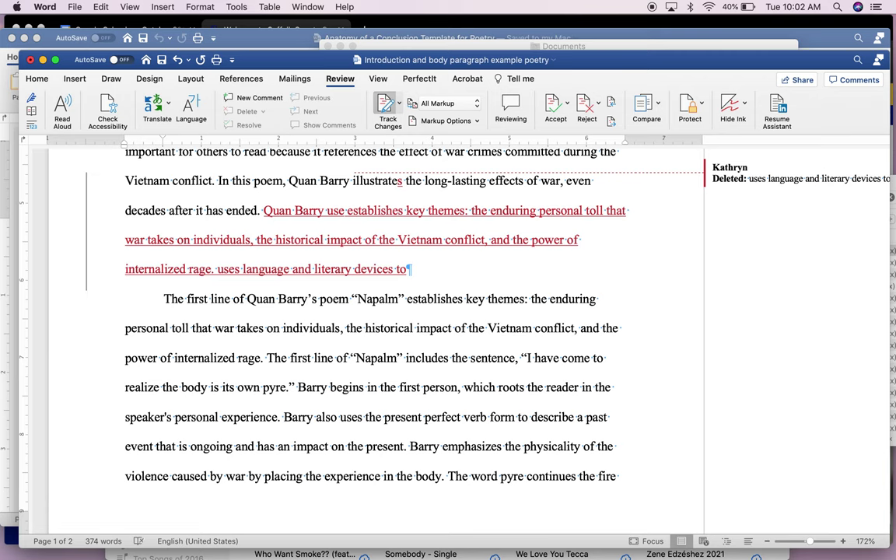
pyautogui.press('BackSpace')
pyautogui.press('BackSpace')
pyautogui.press('BackSpace')
pyautogui.press('BackSpace')
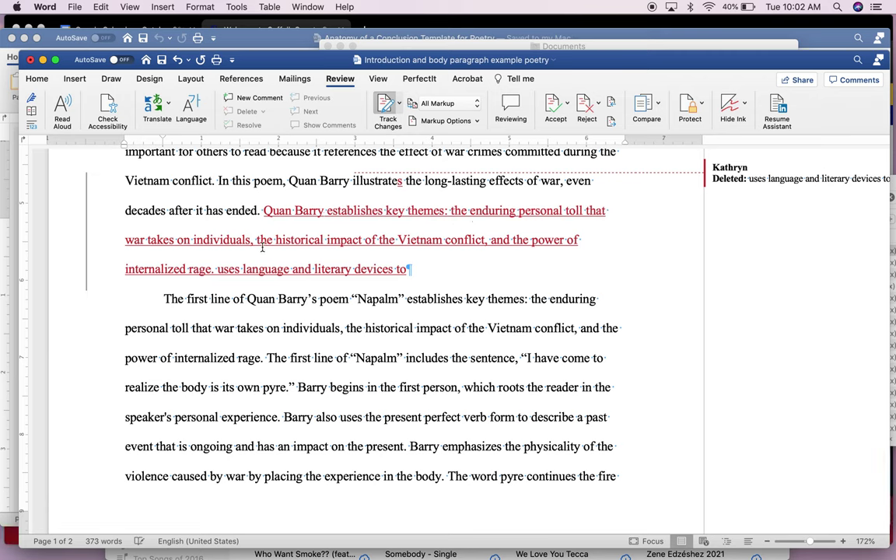
# Move the leftover 'uses language and literary devices to' to follow 'Quan Barry' in the new sentence
pyautogui.moveTo(217, 270); pyautogui.dragTo(408, 269)
pyautogui.press('super+c')
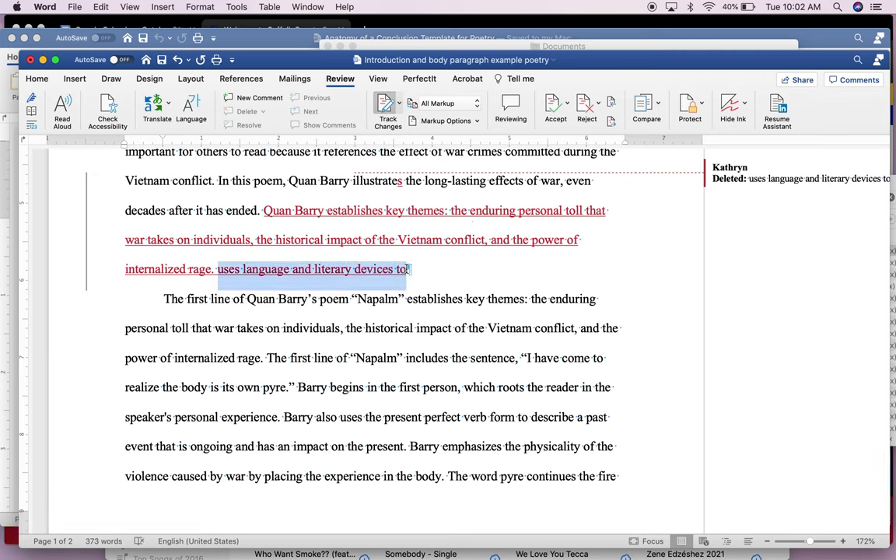
pyautogui.press('BackSpace')
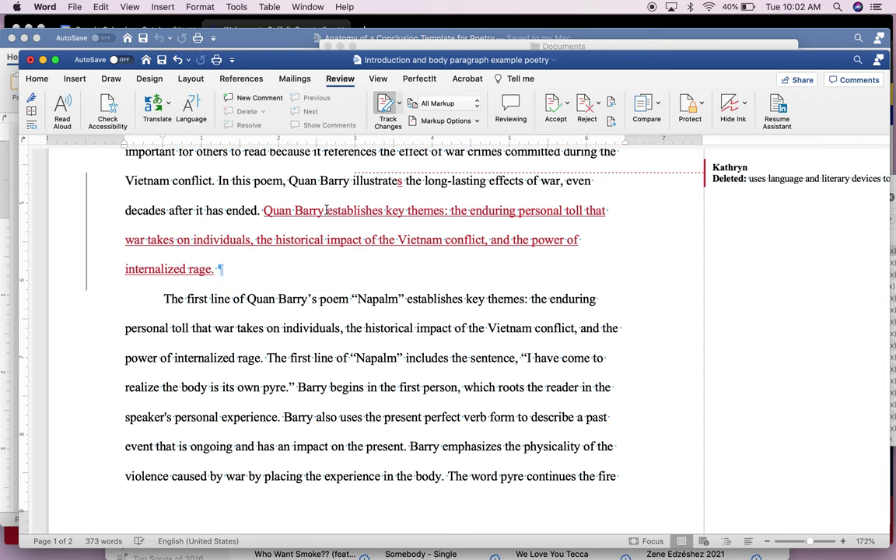
pyautogui.click(326, 210)
pyautogui.press('super+v')
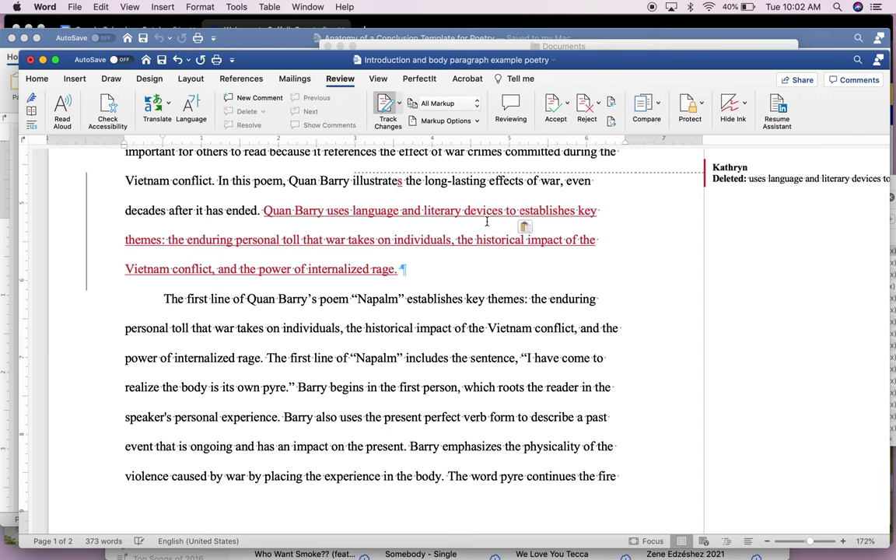
# Change 'establishes' to 'establish' and delete 'Quan' so the sentence starts with 'Barry'
pyautogui.click(573, 211)
pyautogui.press('BackSpace')
pyautogui.press('BackSpace')
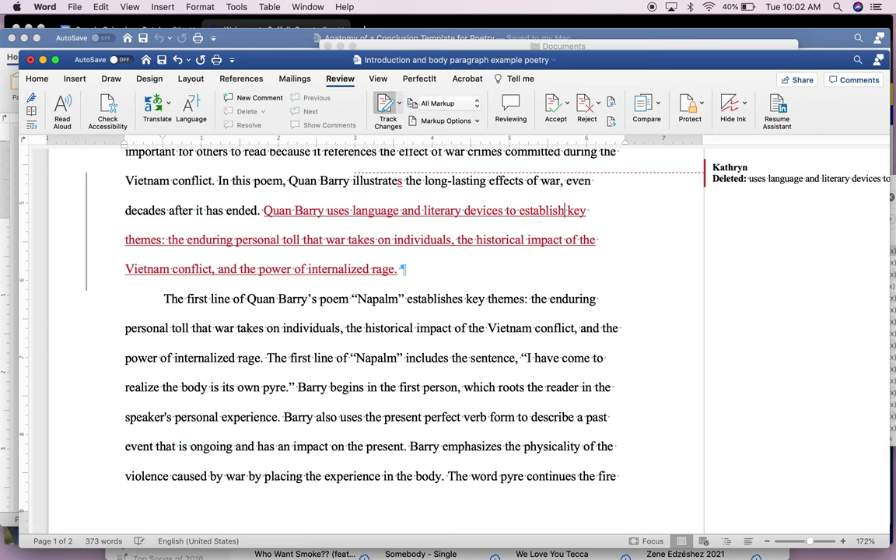
pyautogui.doubleClick(278, 210)
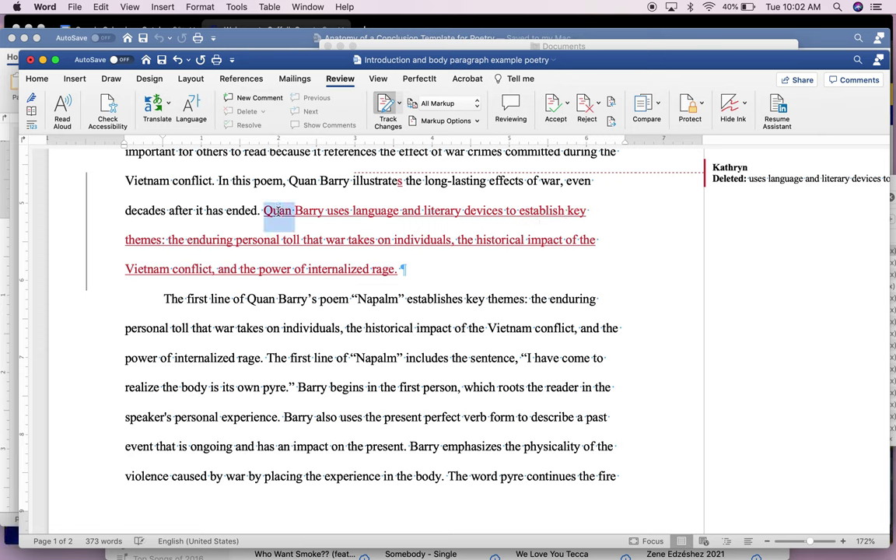
pyautogui.press('BackSpace')
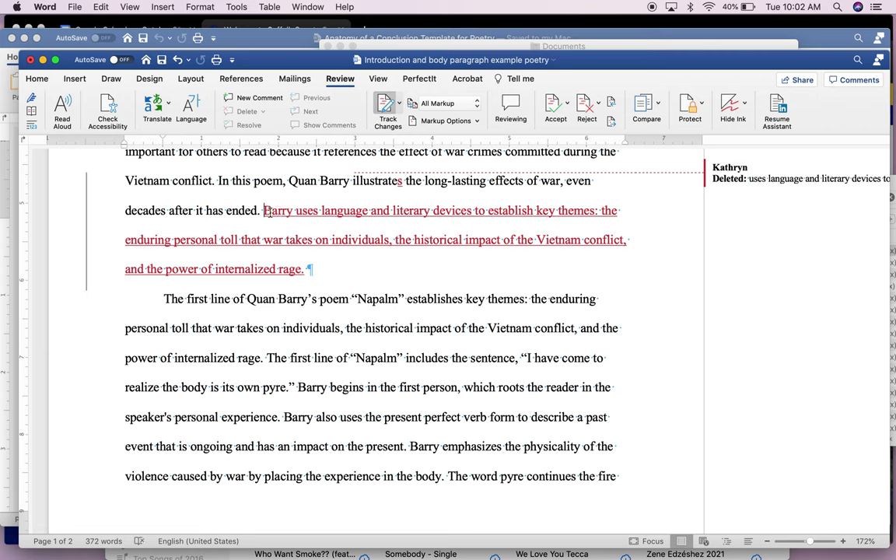
pyautogui.moveTo(289, 181); pyautogui.dragTo(350, 180)
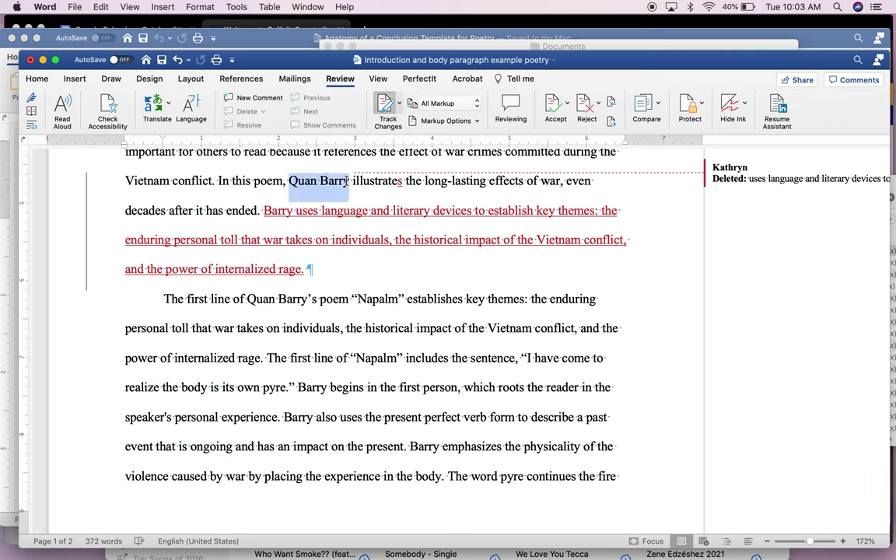
pyautogui.click(279, 211)
pyautogui.scroll(-1, 279, 212)
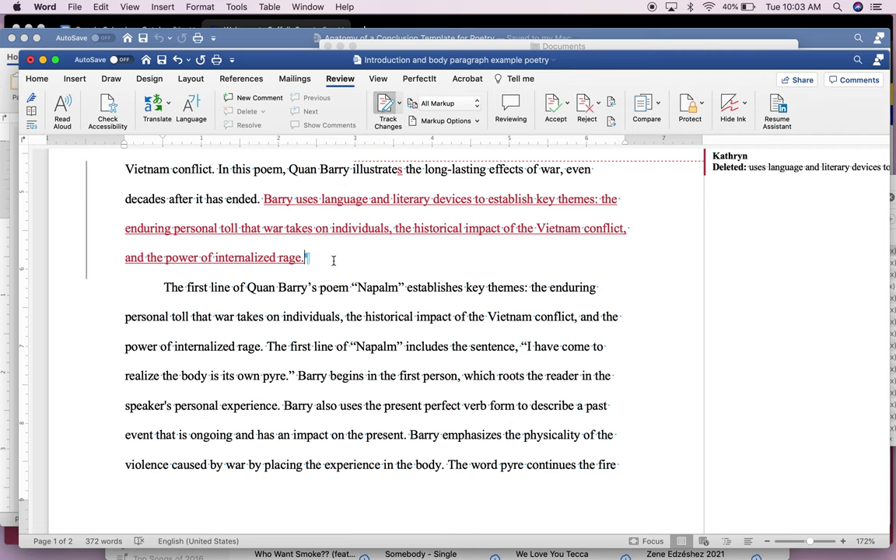
pyautogui.scroll(-1, 332, 261)
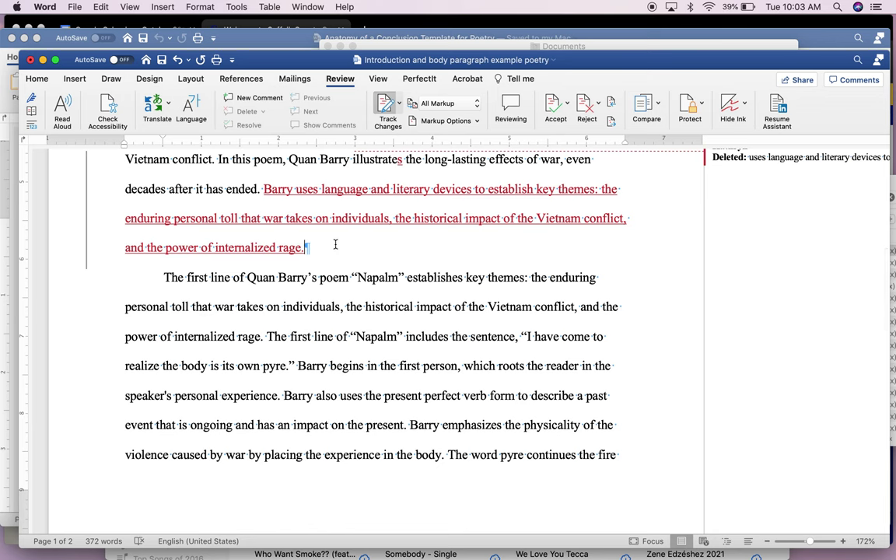
pyautogui.scroll(2, 336, 244)
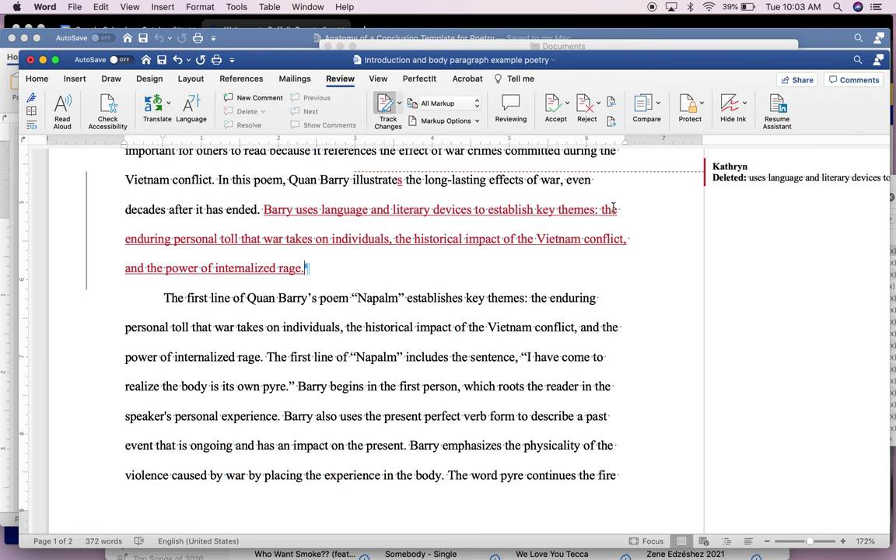
pyautogui.moveTo(613, 208)
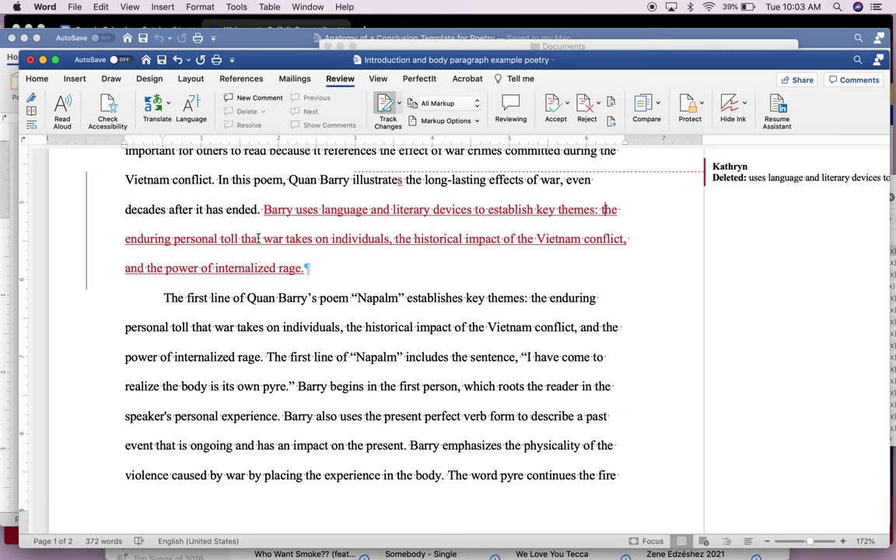
pyautogui.moveTo(123, 238); pyautogui.dragTo(356, 239)
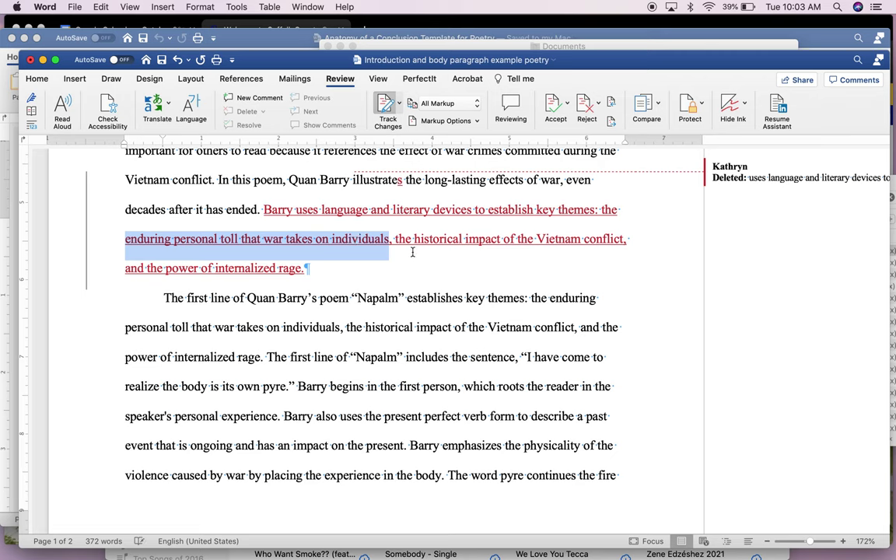
pyautogui.click(396, 240)
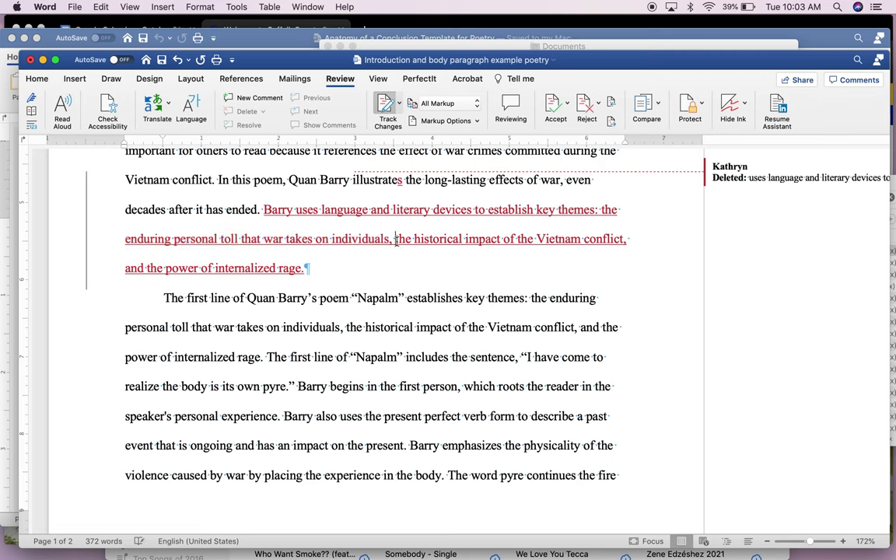
pyautogui.moveTo(396, 241); pyautogui.dragTo(616, 247)
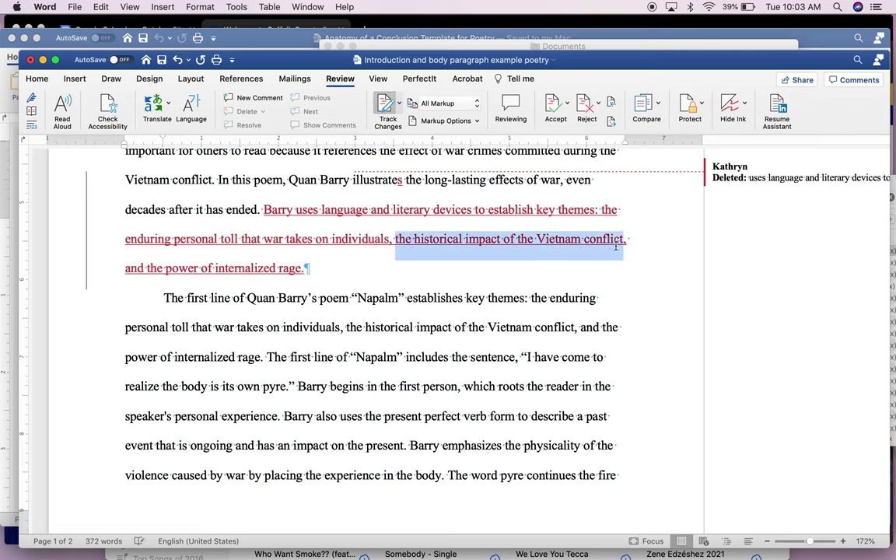
pyautogui.click(606, 261)
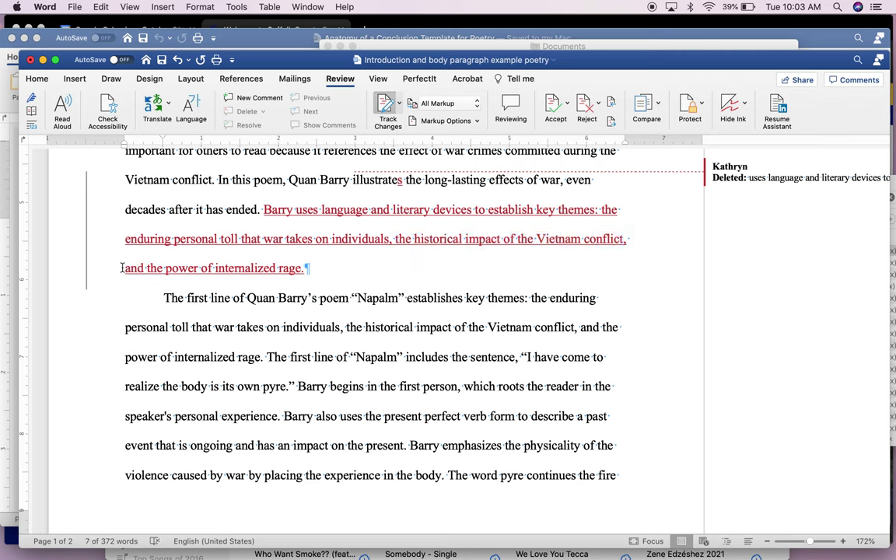
pyautogui.moveTo(123, 270); pyautogui.dragTo(289, 267)
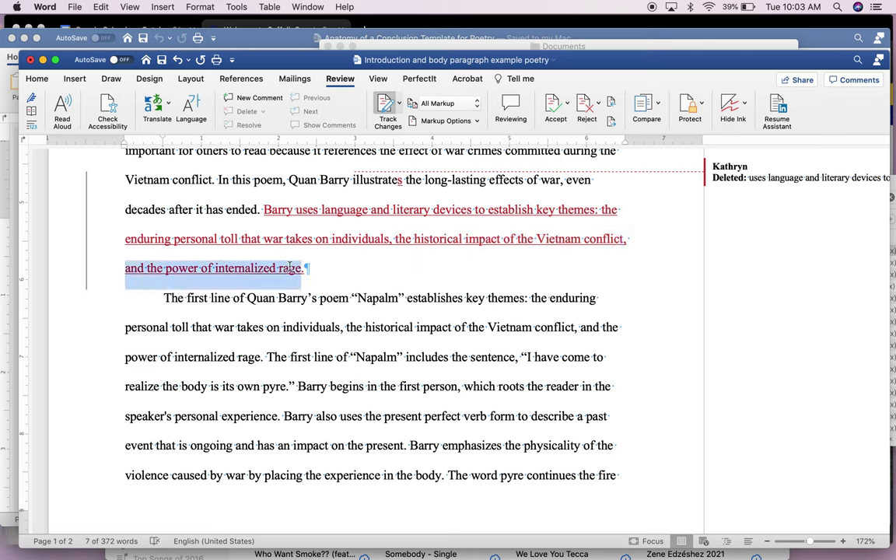
pyautogui.click(349, 267)
pyautogui.scroll(-3, 350, 265)
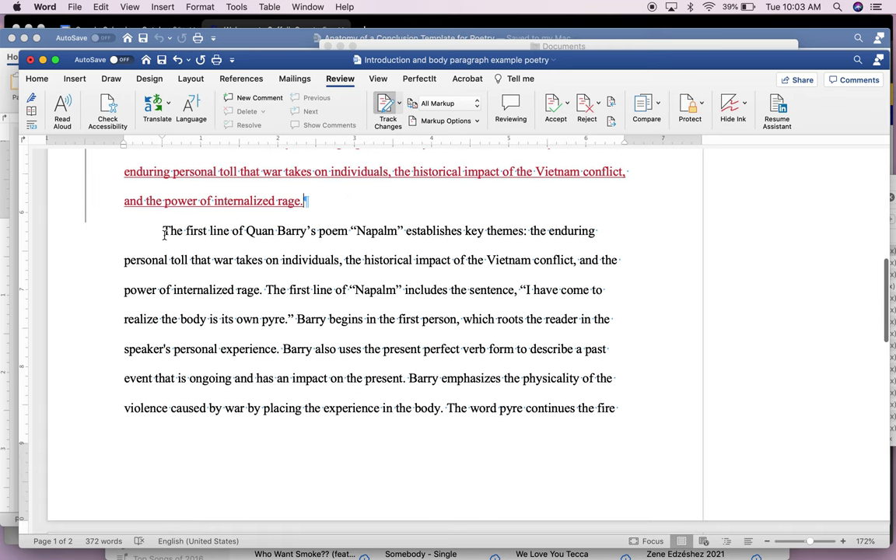
pyautogui.scroll(-1, 162, 231)
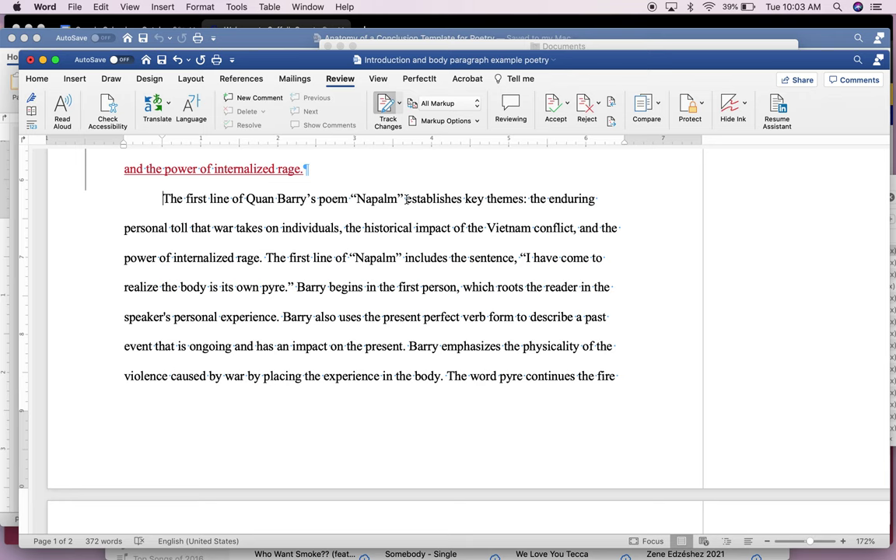
pyautogui.moveTo(406, 199); pyautogui.dragTo(402, 261)
pyautogui.press('BackSpace')
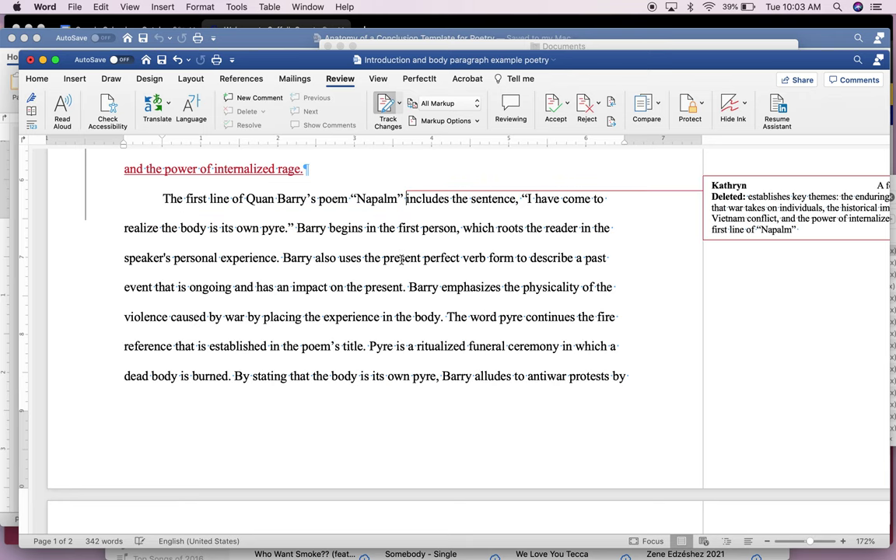
pyautogui.scroll(-3, 401, 260)
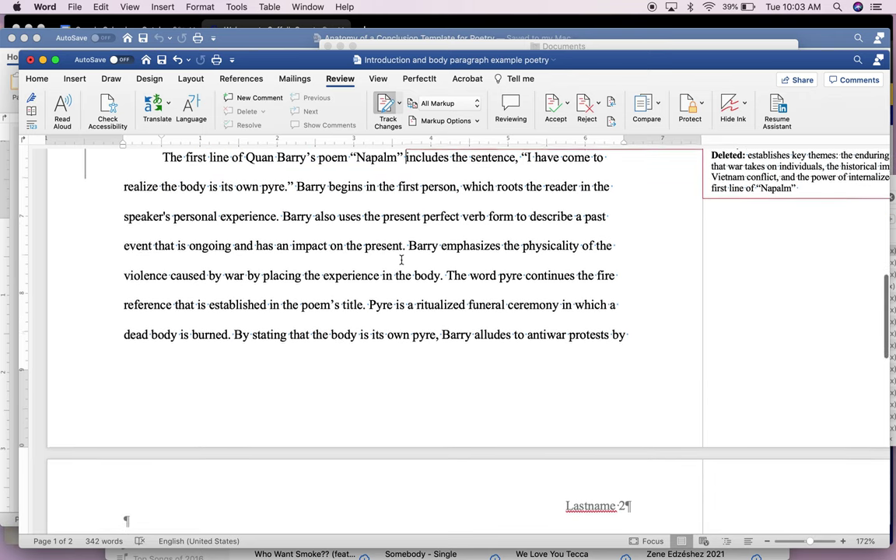
pyautogui.scroll(3, 402, 260)
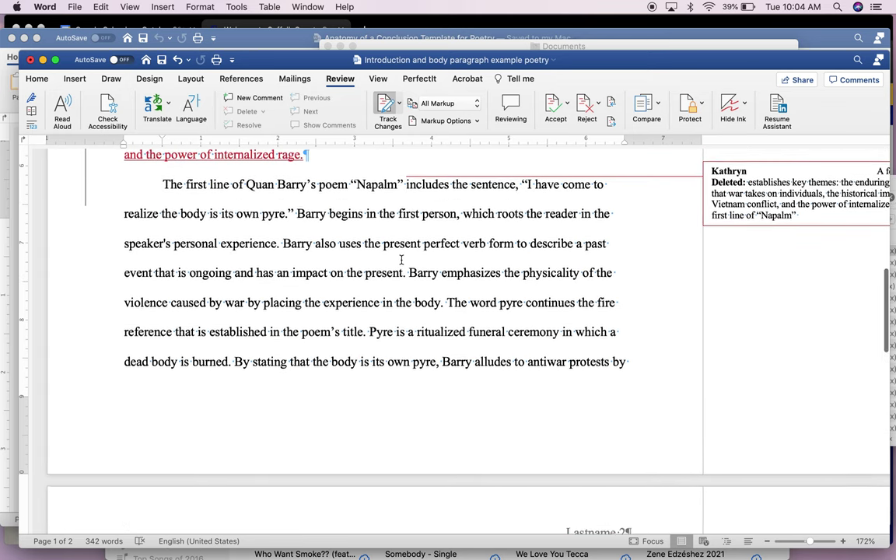
pyautogui.scroll(-5, 401, 261)
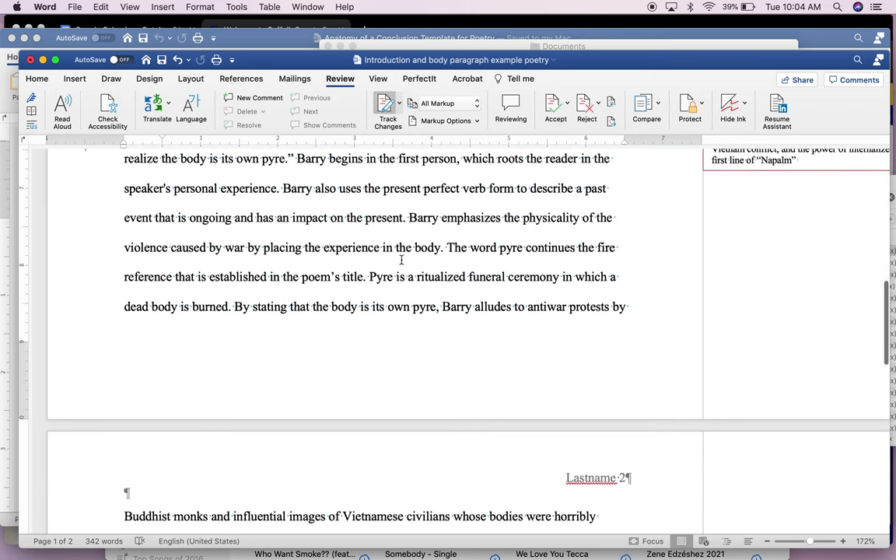
pyautogui.scroll(-3, 401, 261)
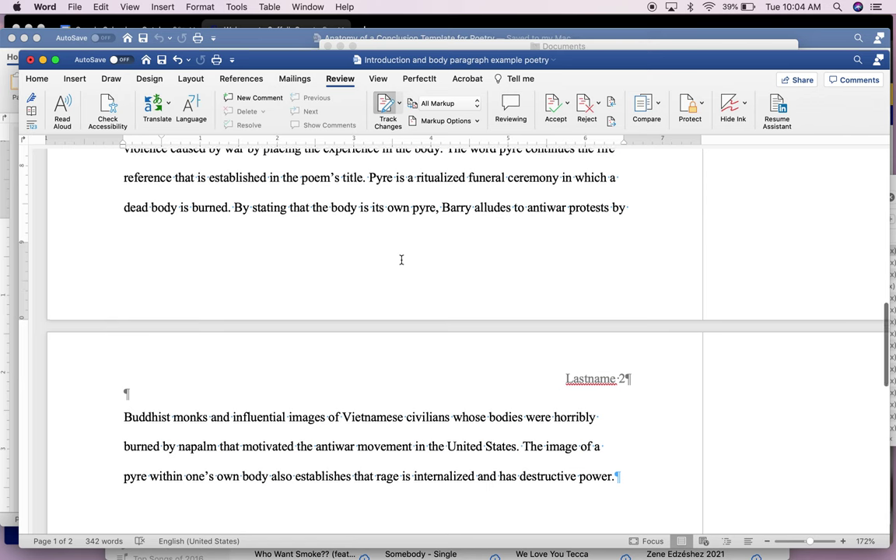
pyautogui.scroll(5, 401, 260)
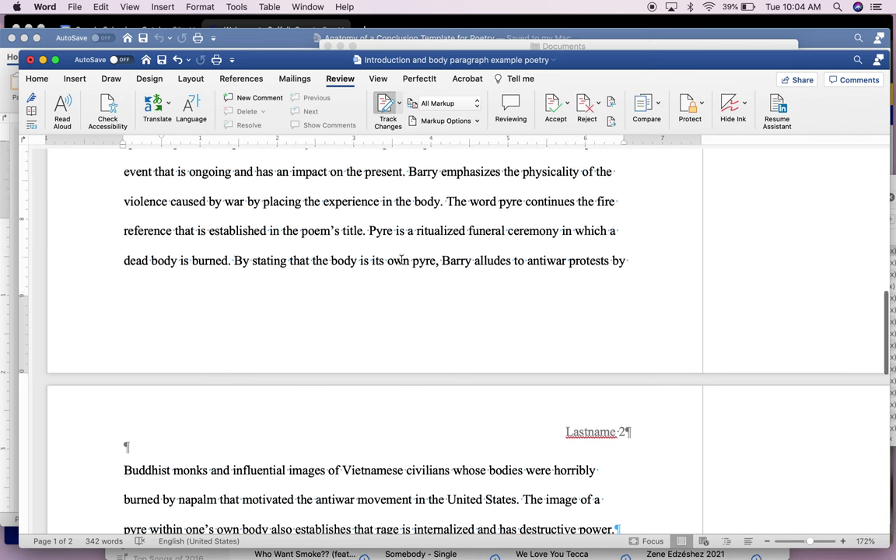
pyautogui.scroll(1, 402, 261)
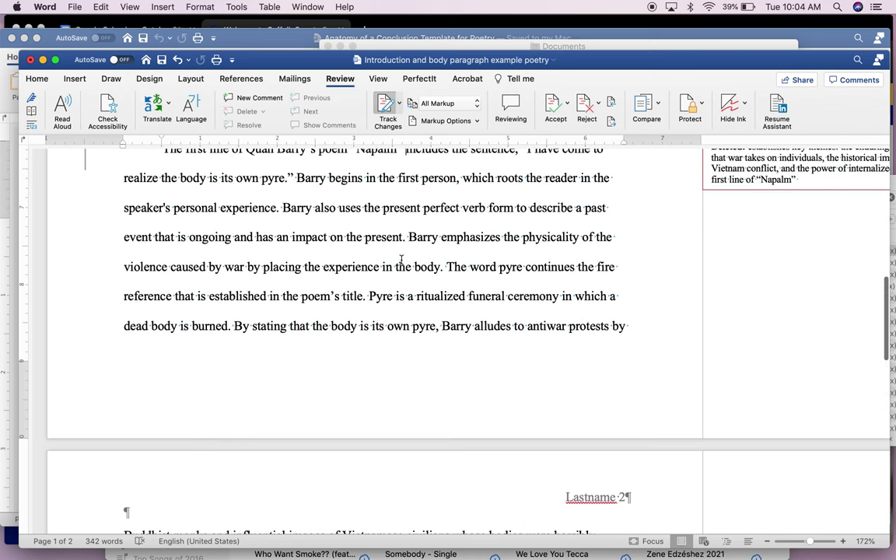
pyautogui.click(448, 267)
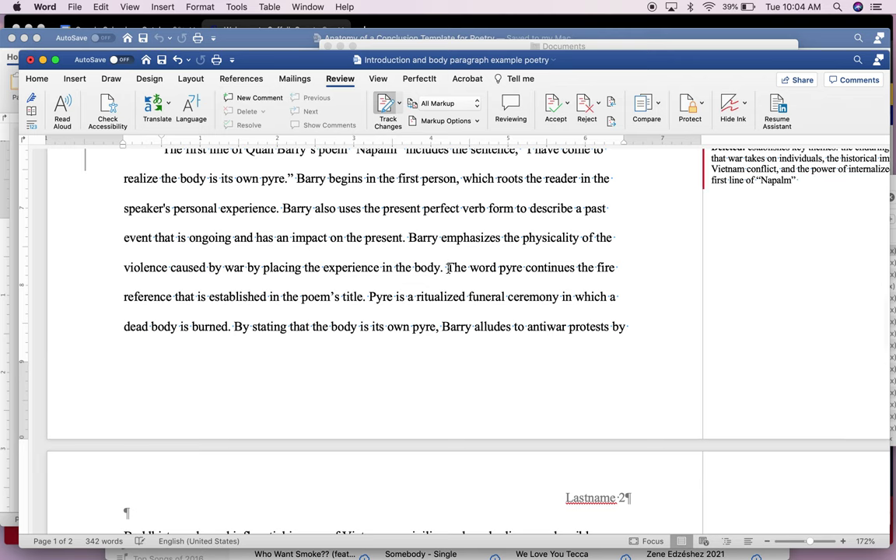
# Break the paragraph before 'The word pyre' and add a tracked '[Topic Sentence]' label at its start
pyautogui.press('Return')
pyautogui.scroll(-5, 409, 311)
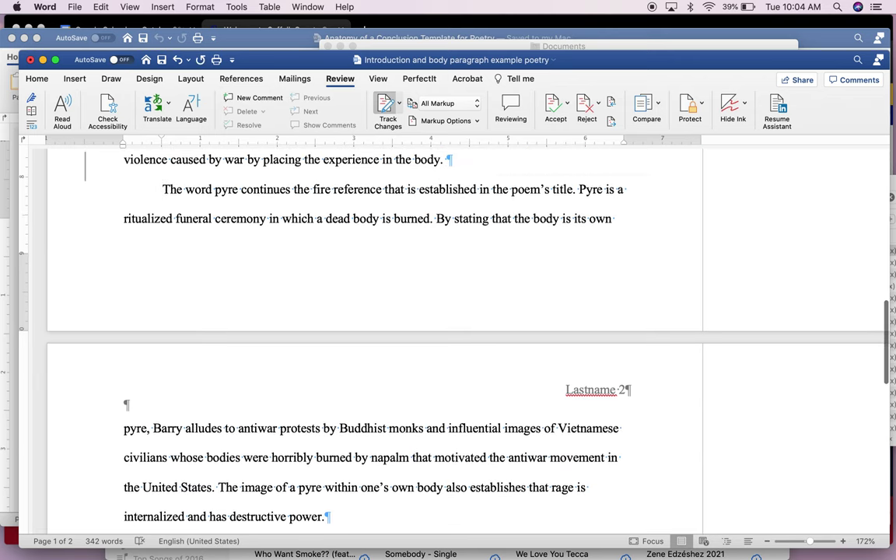
pyautogui.scroll(3, 401, 312)
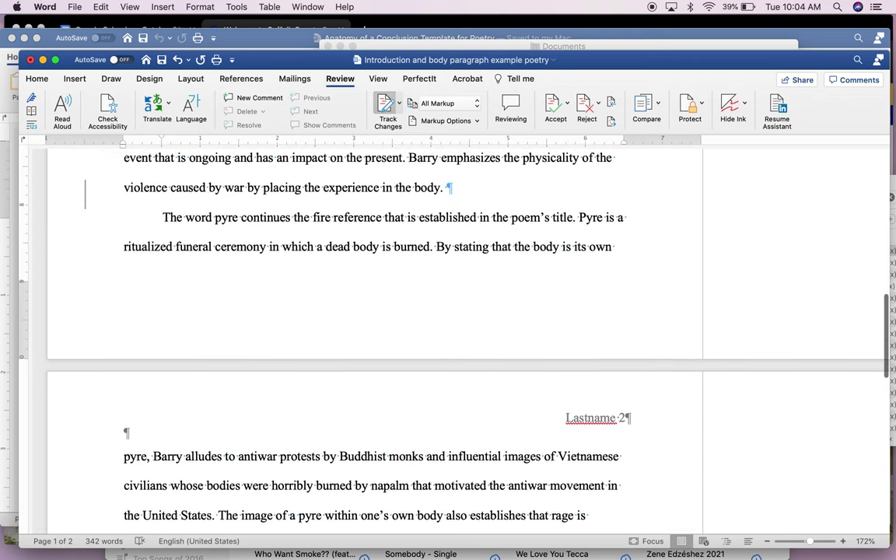
pyautogui.write('[Topic ')
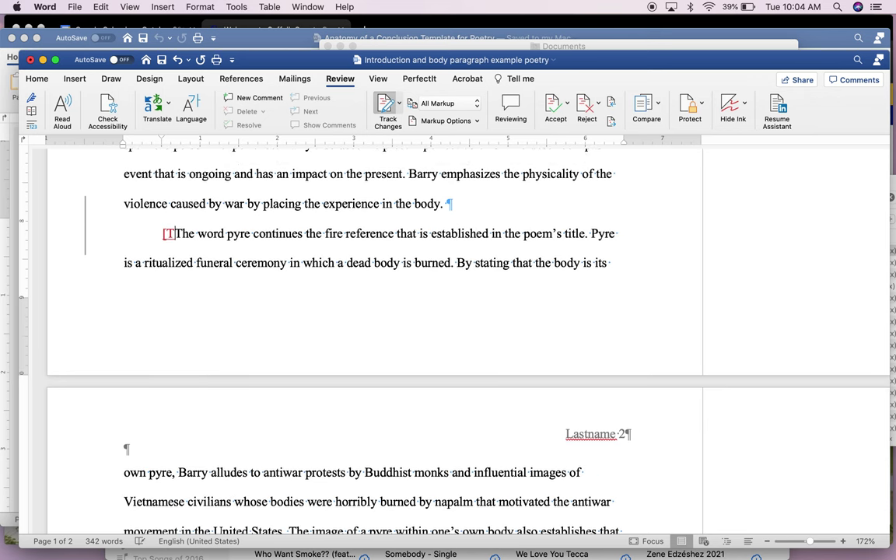
pyautogui.write('Sentece')
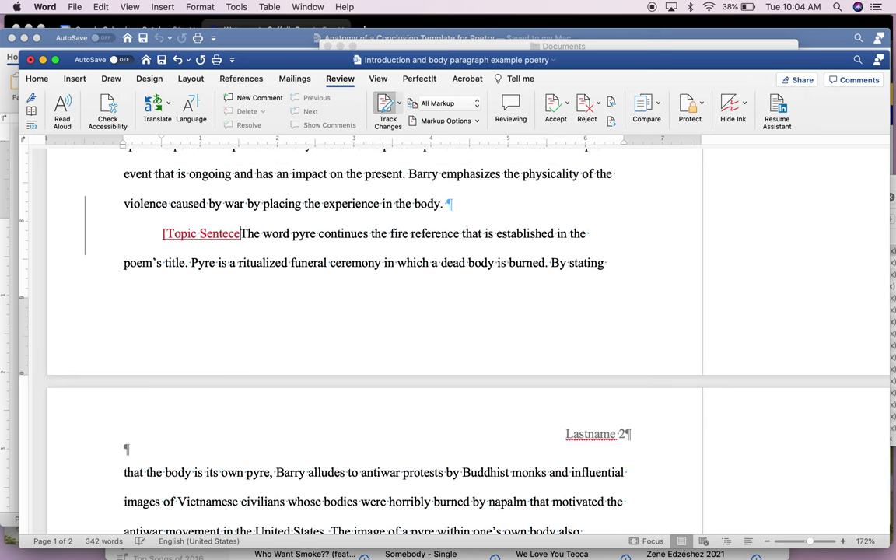
pyautogui.press('BackSpace')
pyautogui.write('nce]')
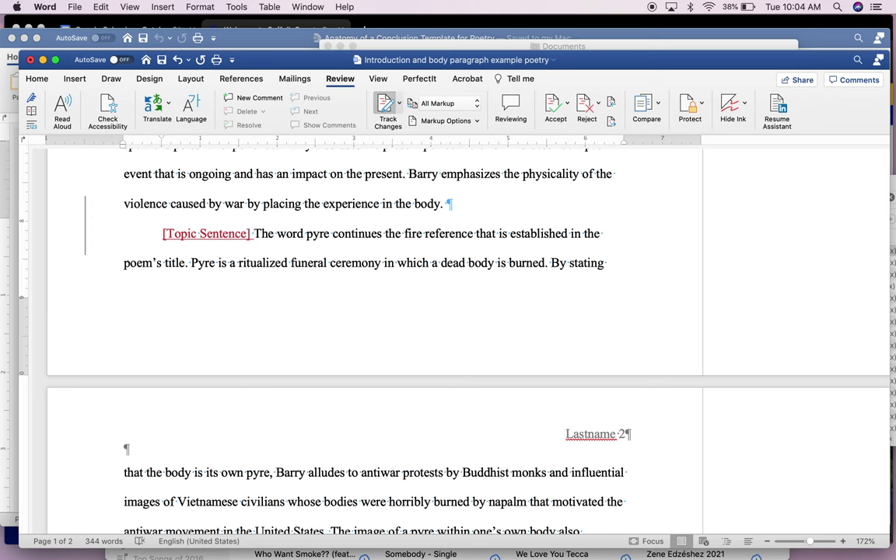
pyautogui.scroll(-5, 373, 335)
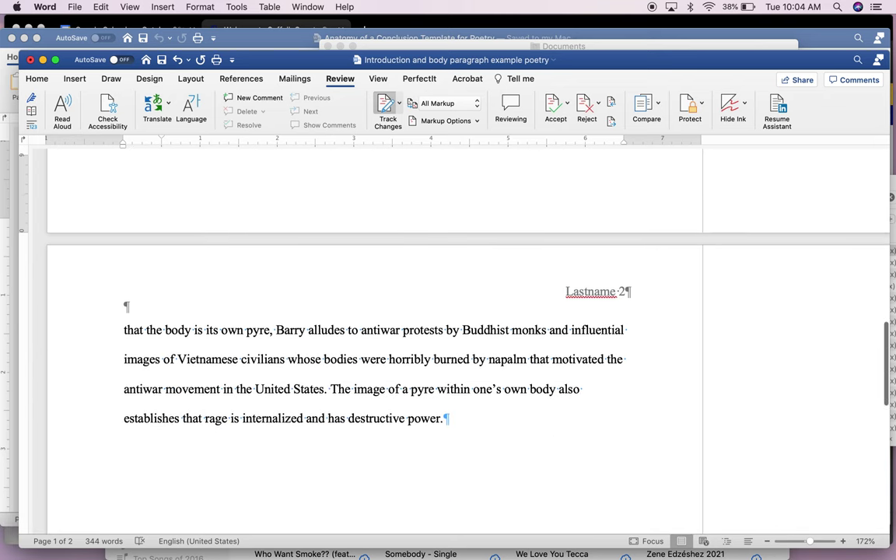
# Select the whole first body paragraph to review it, then deselect
pyautogui.scroll(10, 409, 334)
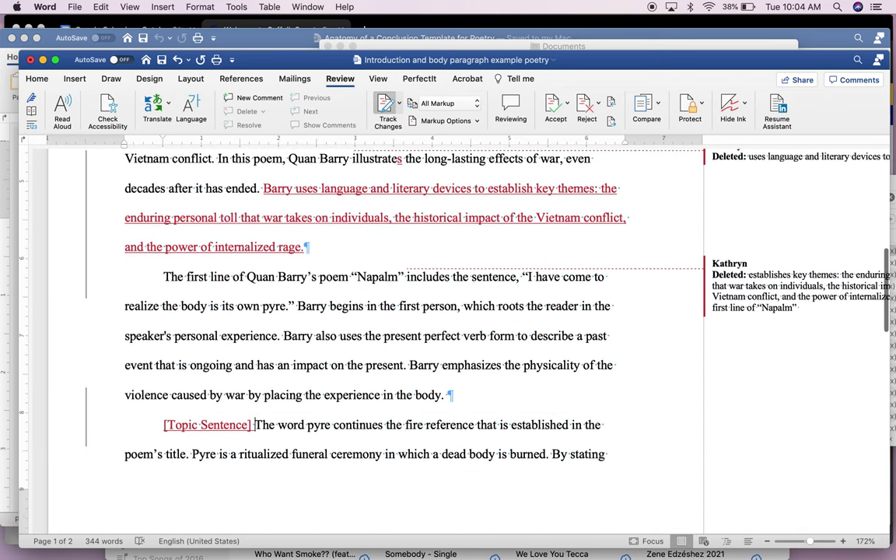
pyautogui.scroll(-1, 432, 275)
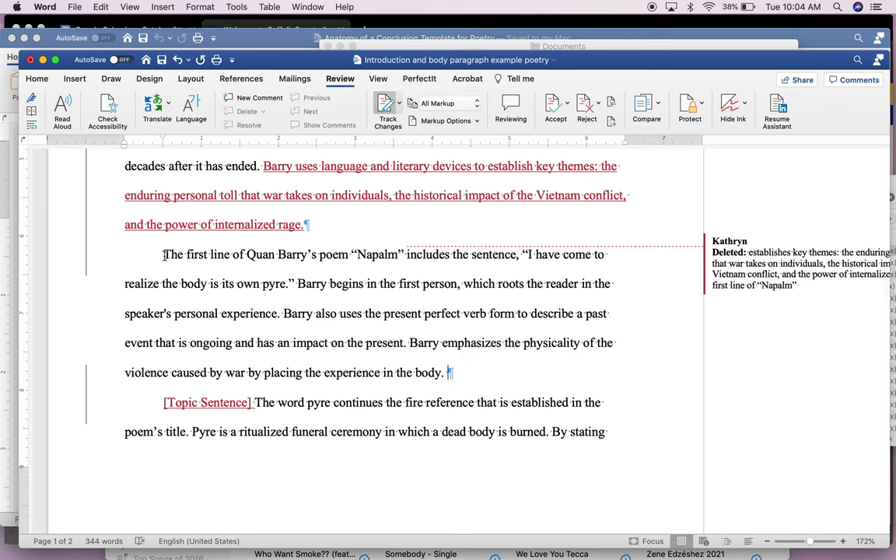
pyautogui.moveTo(165, 255); pyautogui.dragTo(376, 320)
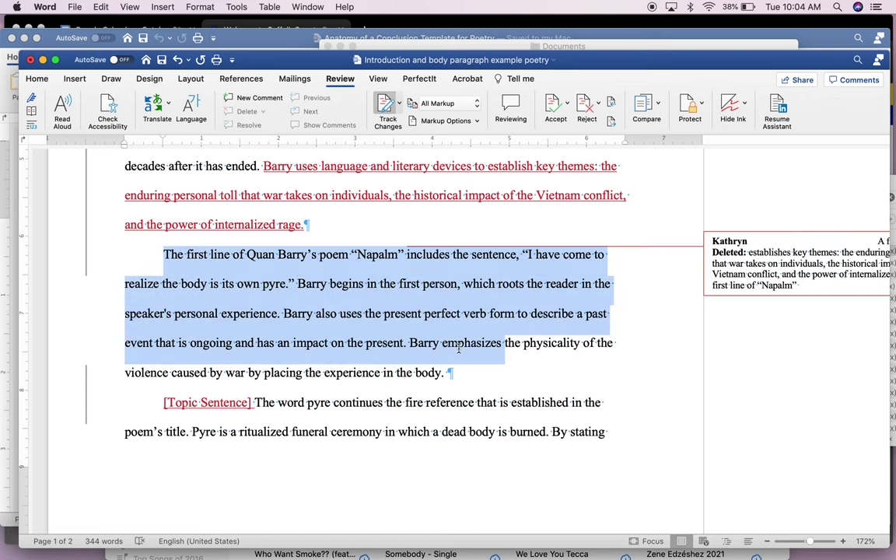
pyautogui.moveTo(456, 366); pyautogui.dragTo(456, 373)
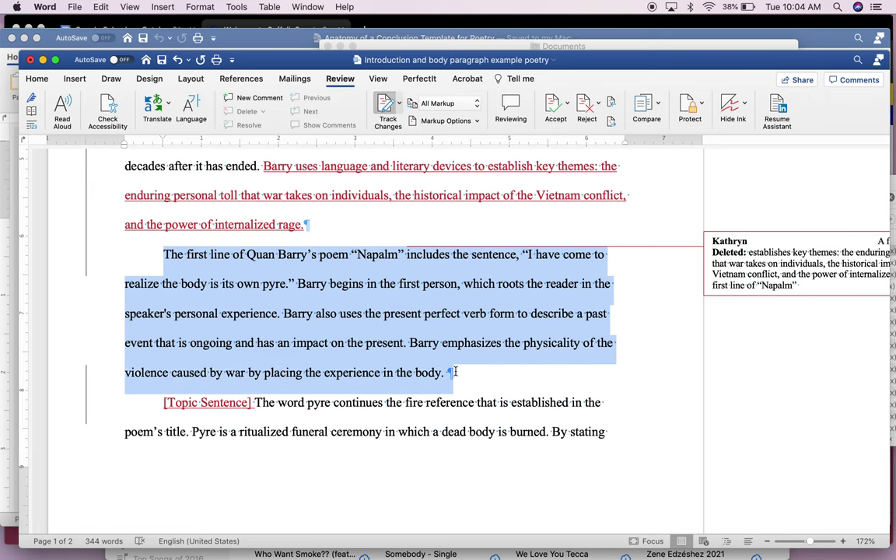
pyautogui.scroll(-5, 456, 375)
pyautogui.click(430, 262)
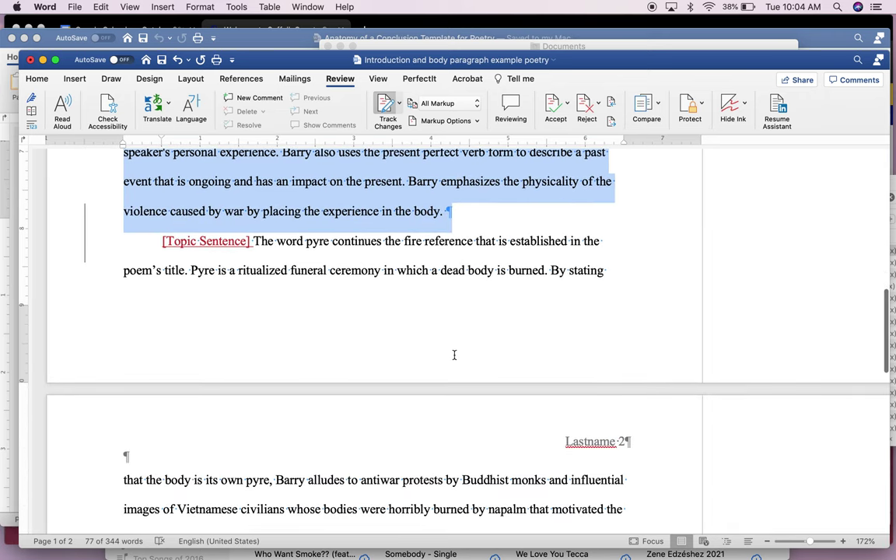
# Add an empty paragraph after 'destructive power.' at the end of the second body paragraph
pyautogui.scroll(-3, 431, 262)
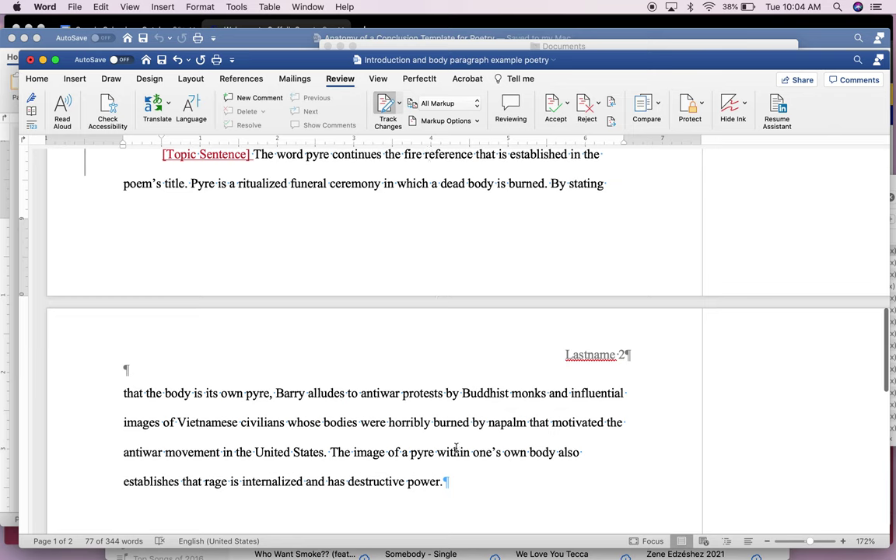
pyautogui.click(450, 482)
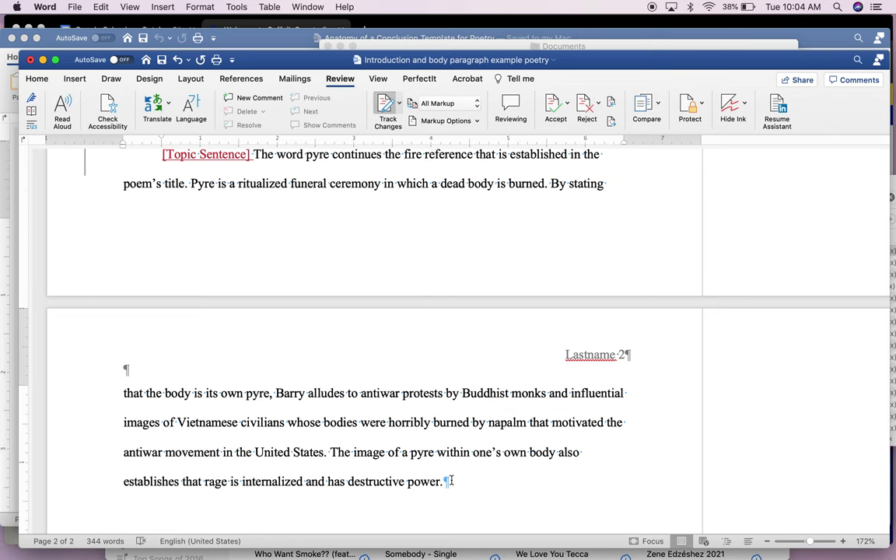
pyautogui.scroll(-2, 449, 482)
pyautogui.scroll(-3, 452, 479)
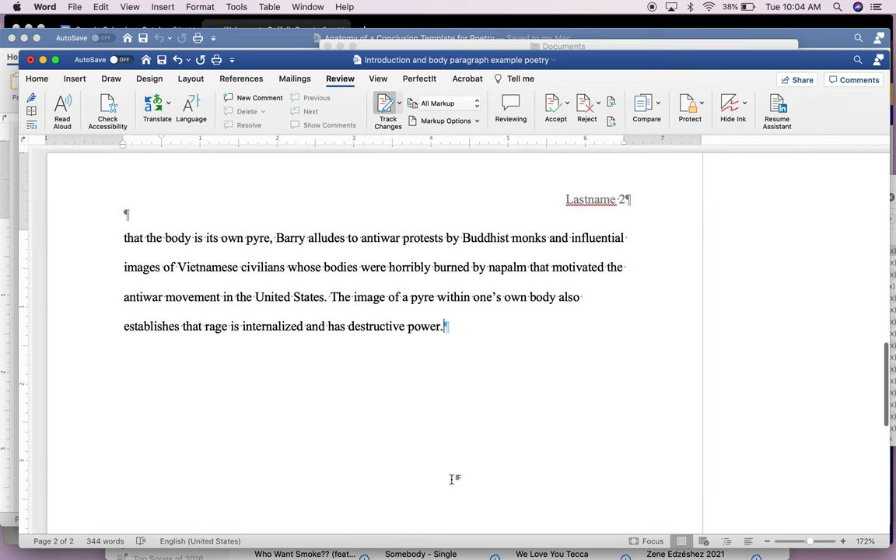
pyautogui.scroll(1, 452, 479)
pyautogui.press('Return')
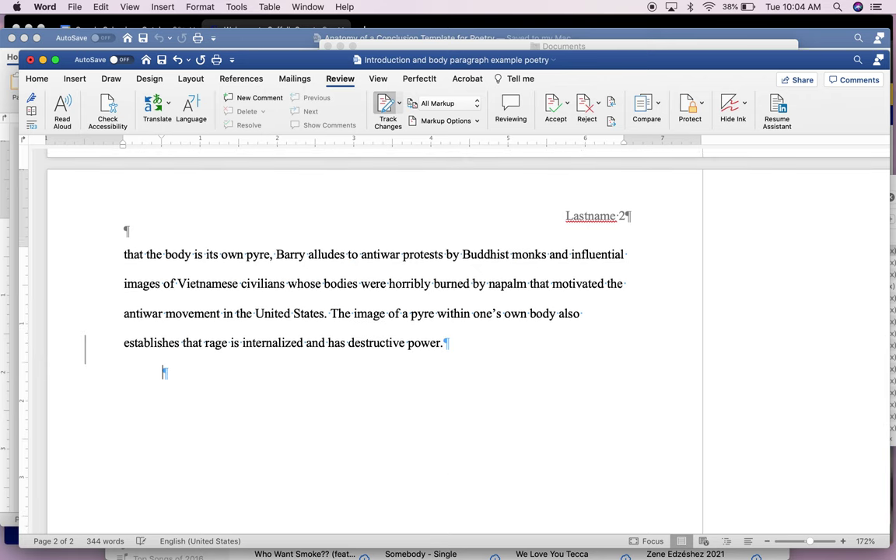
pyautogui.scroll(12, 450, 343)
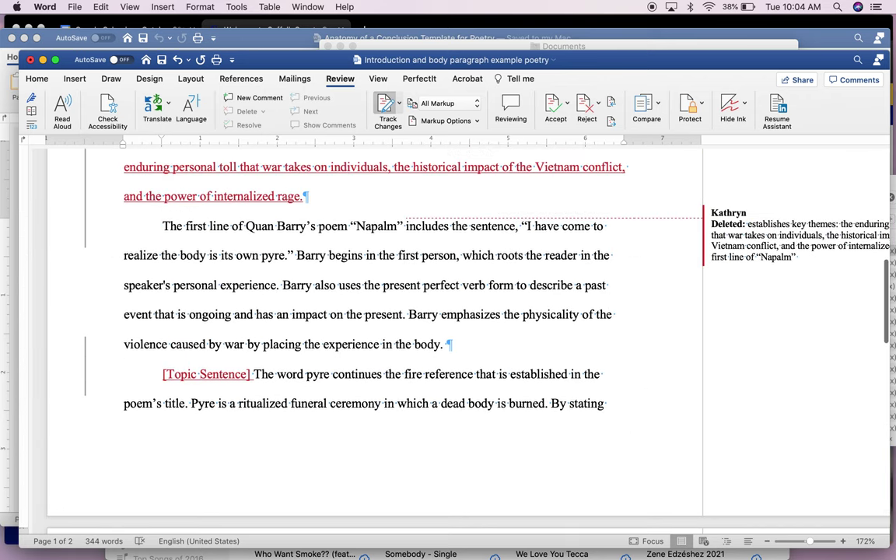
pyautogui.scroll(-10, 450, 343)
pyautogui.scroll(-4, 450, 342)
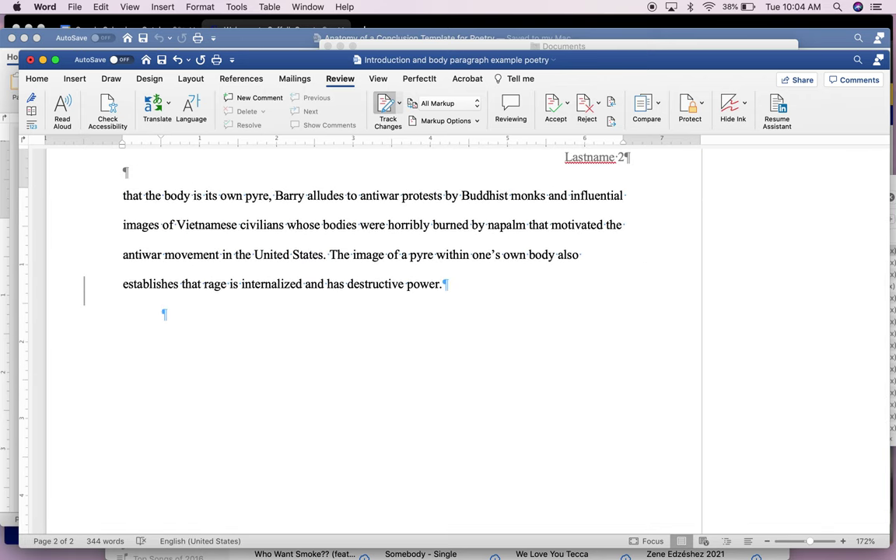
pyautogui.scroll(5, 450, 342)
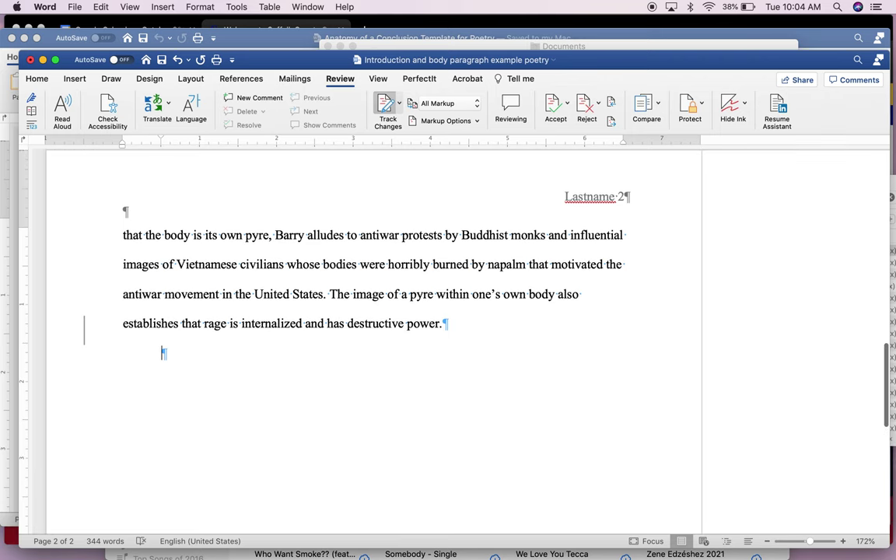
pyautogui.scroll(7, 450, 342)
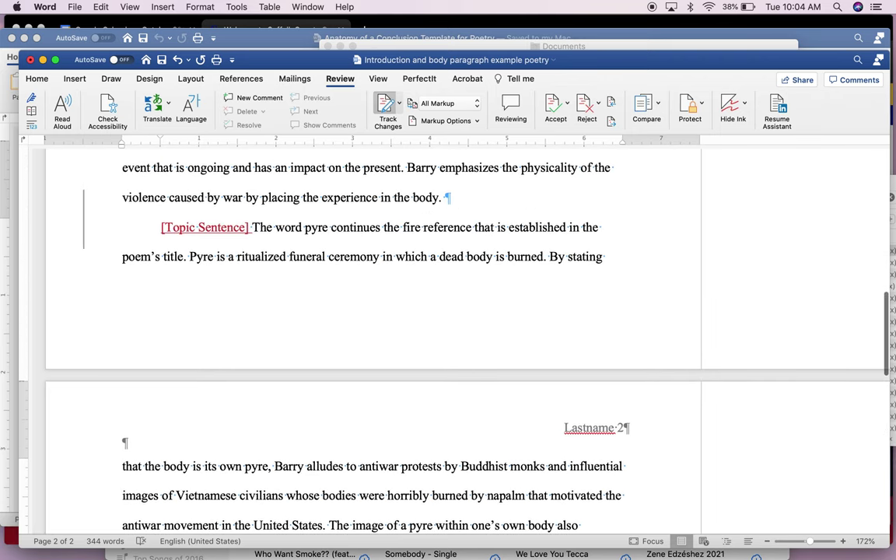